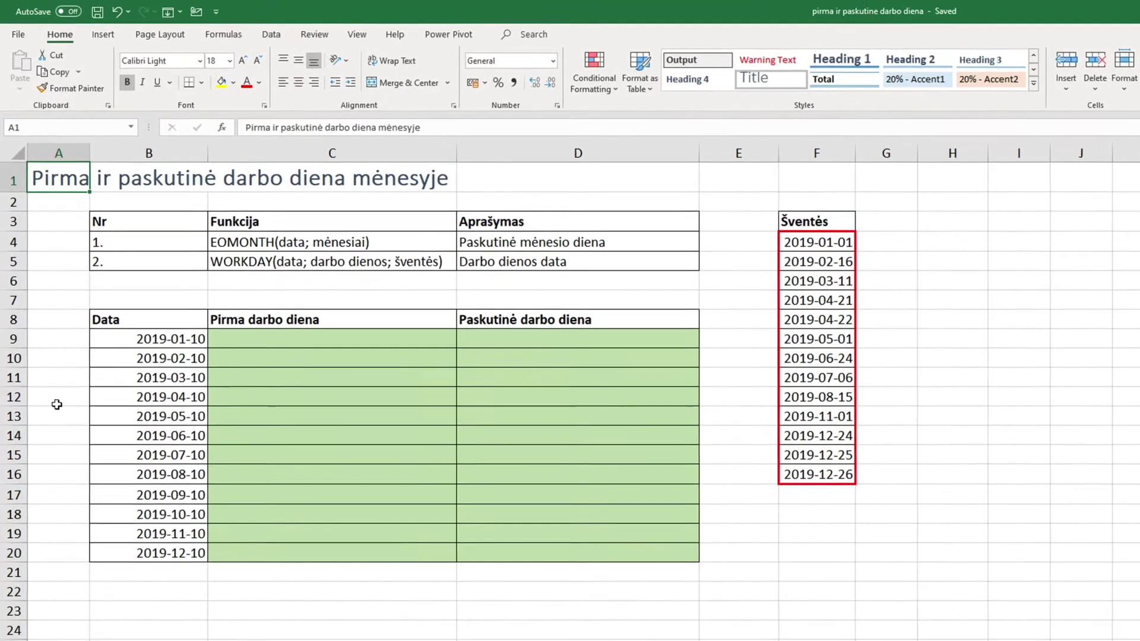
- Select the monthly date column and the two function descriptions, dismissing the paste suggestion
drag(145, 350, 145, 555)
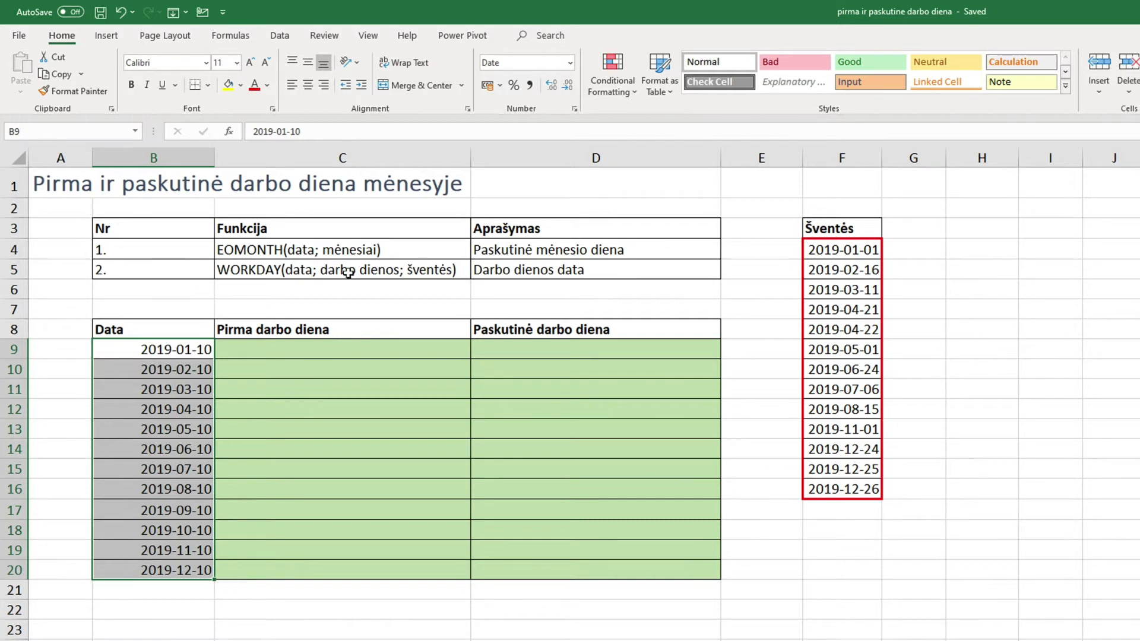
drag(372, 258, 374, 270)
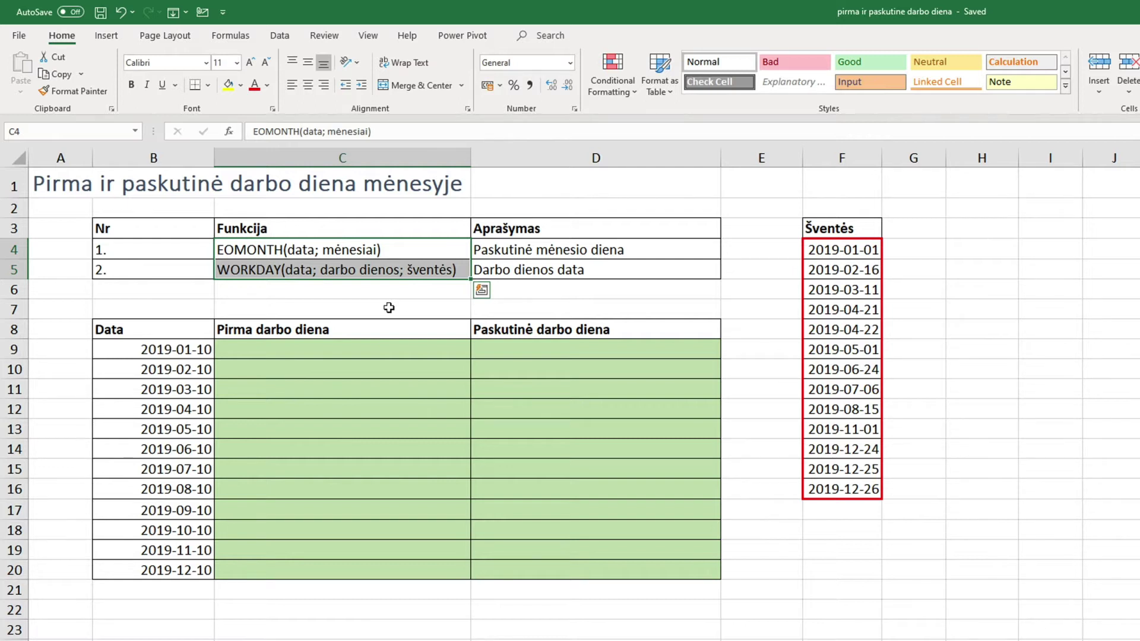
key(Escape)
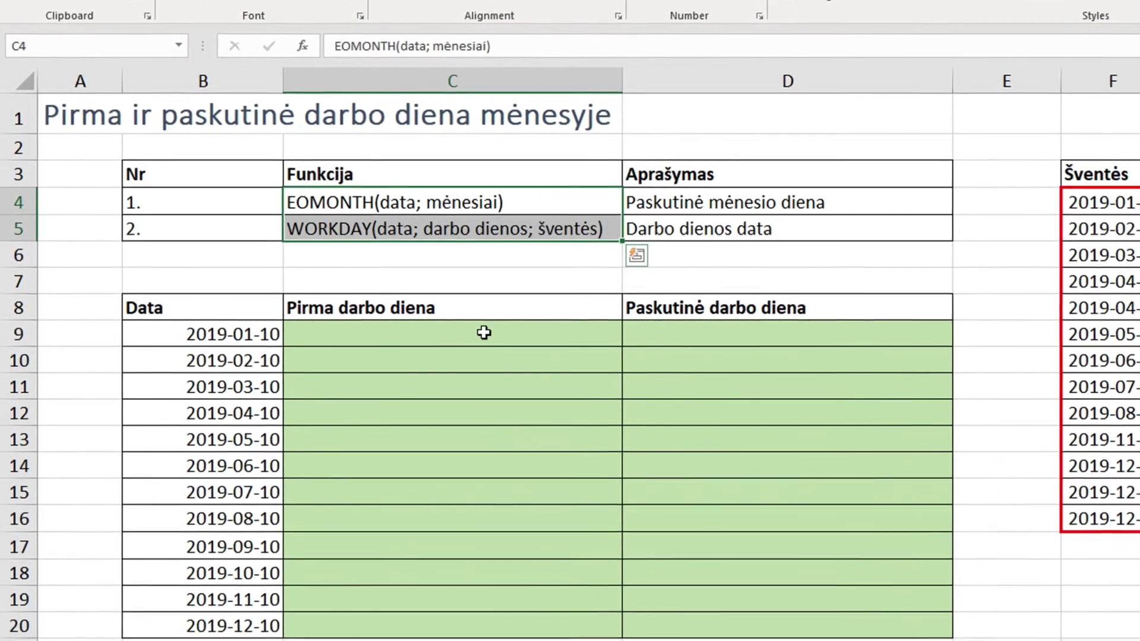
- Enter =EOMONTH(B9;-1) in C9 to show 2018-12-31
click(472, 334)
text(=)
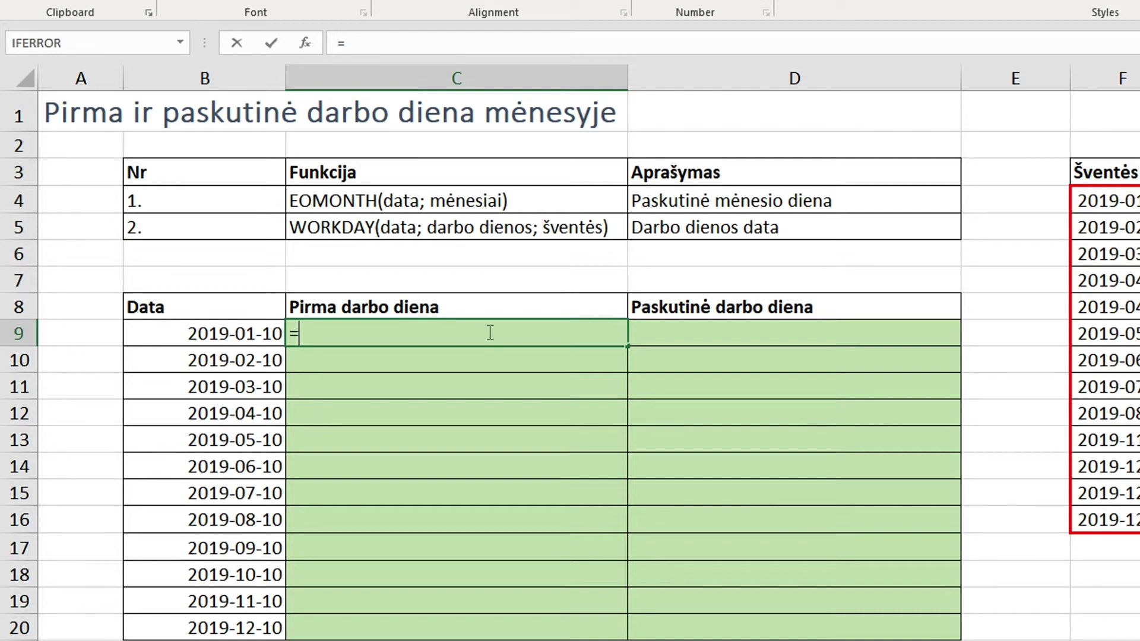
text(eom)
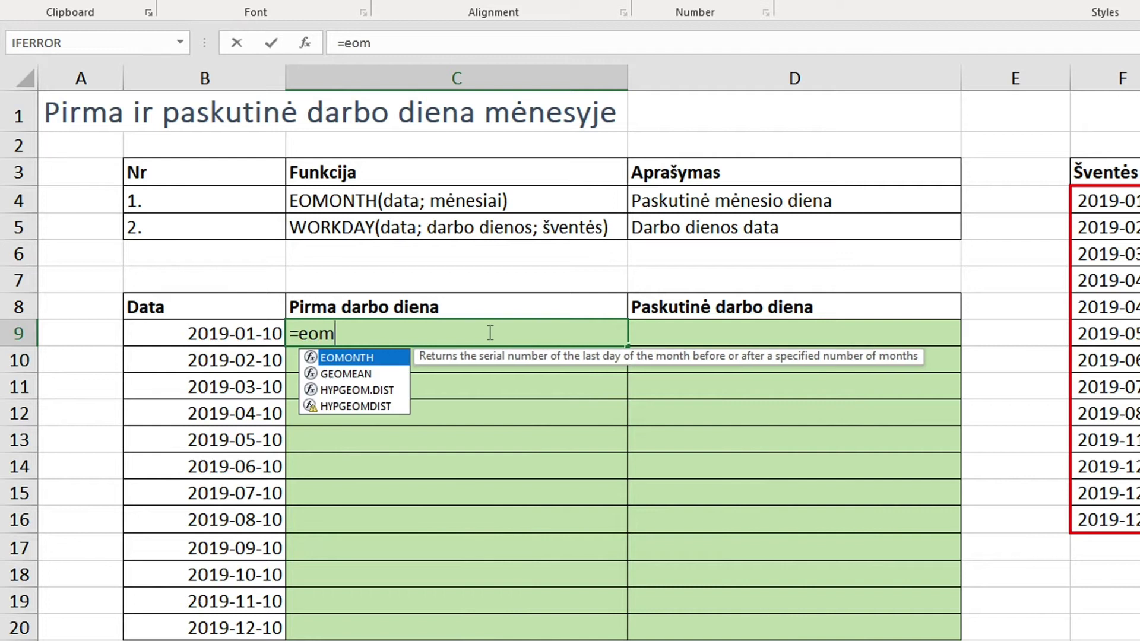
key(Tab)
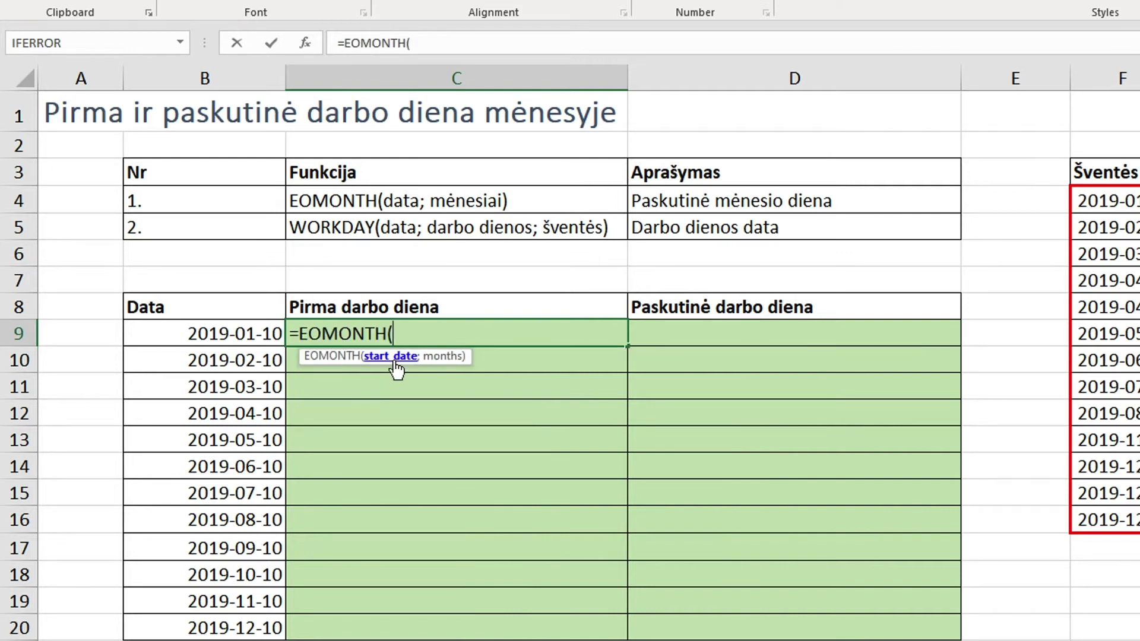
click(184, 332)
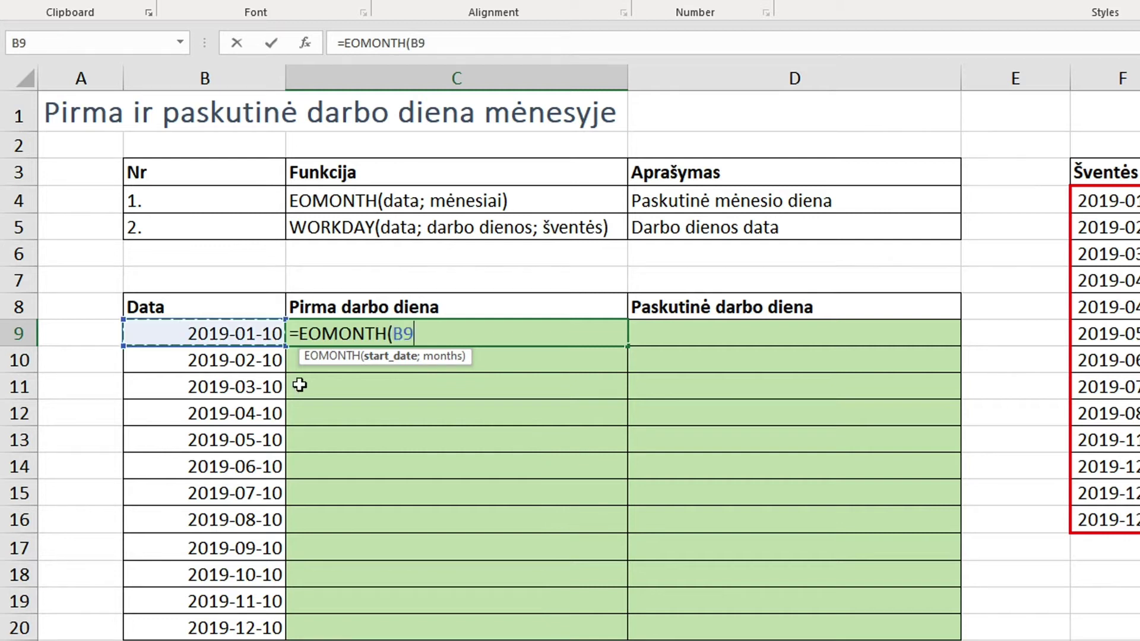
text(;)
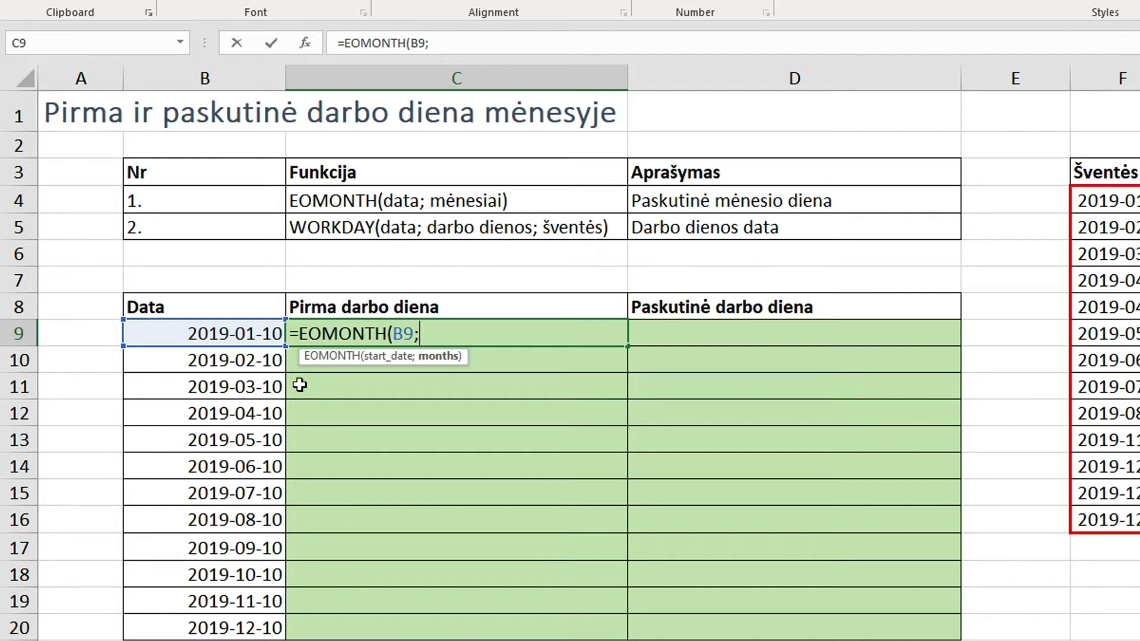
text(0)
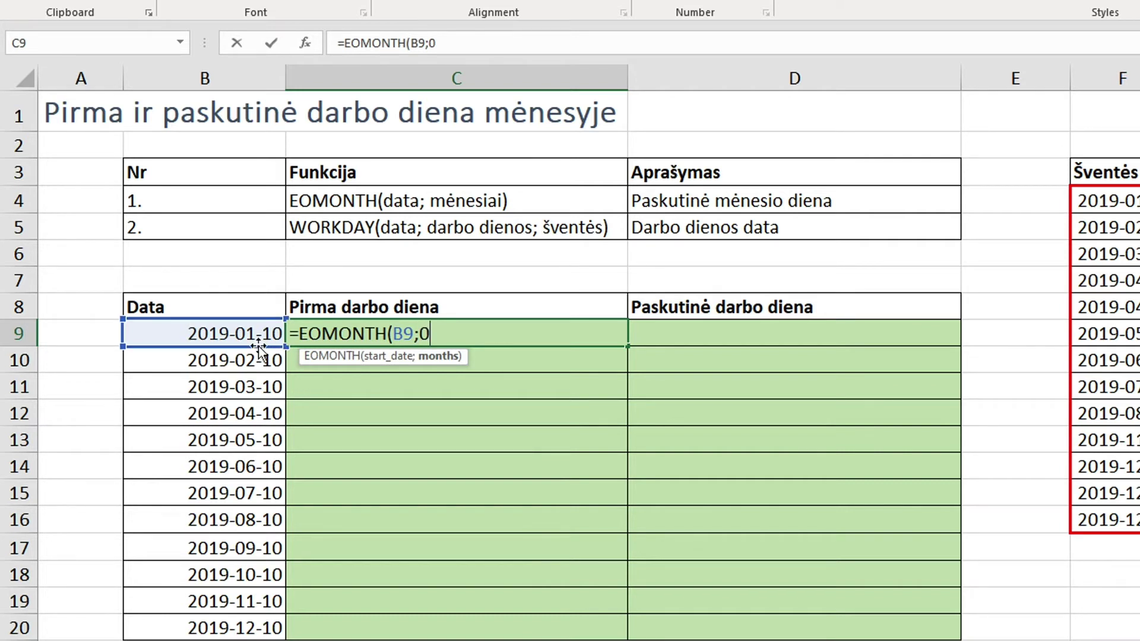
key(BackSpace)
text(1)
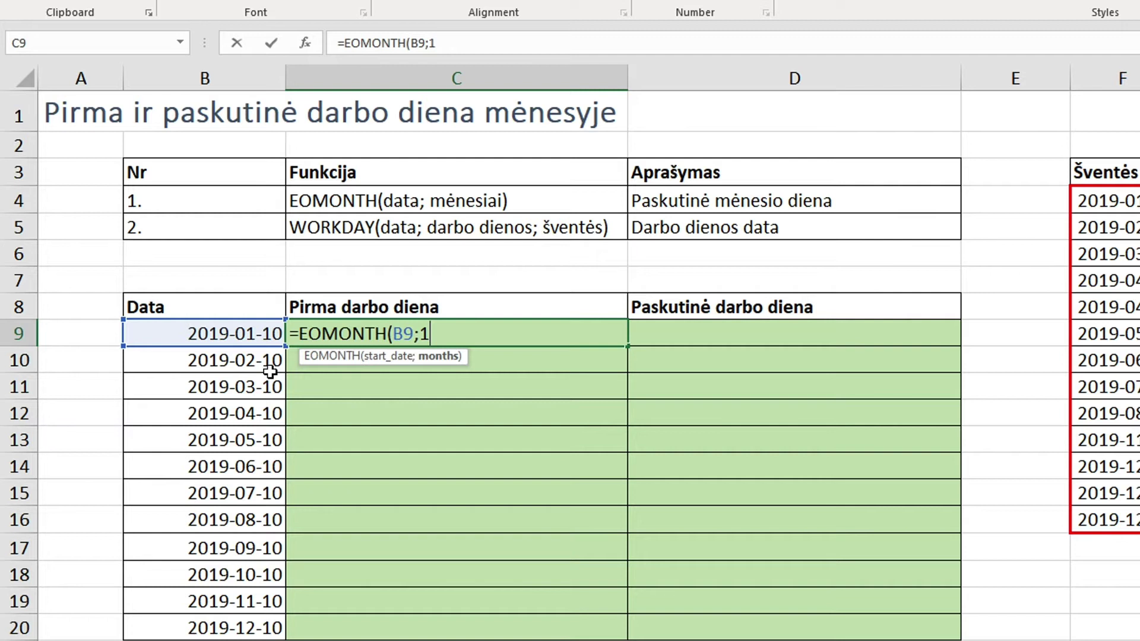
key(BackSpace)
text(-1)
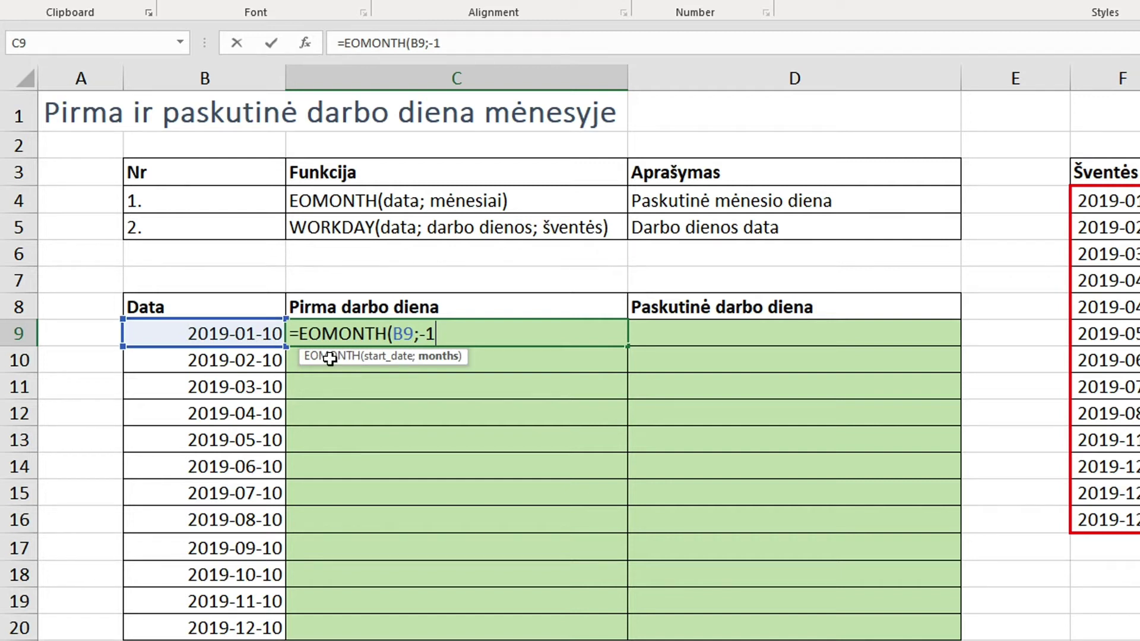
text())
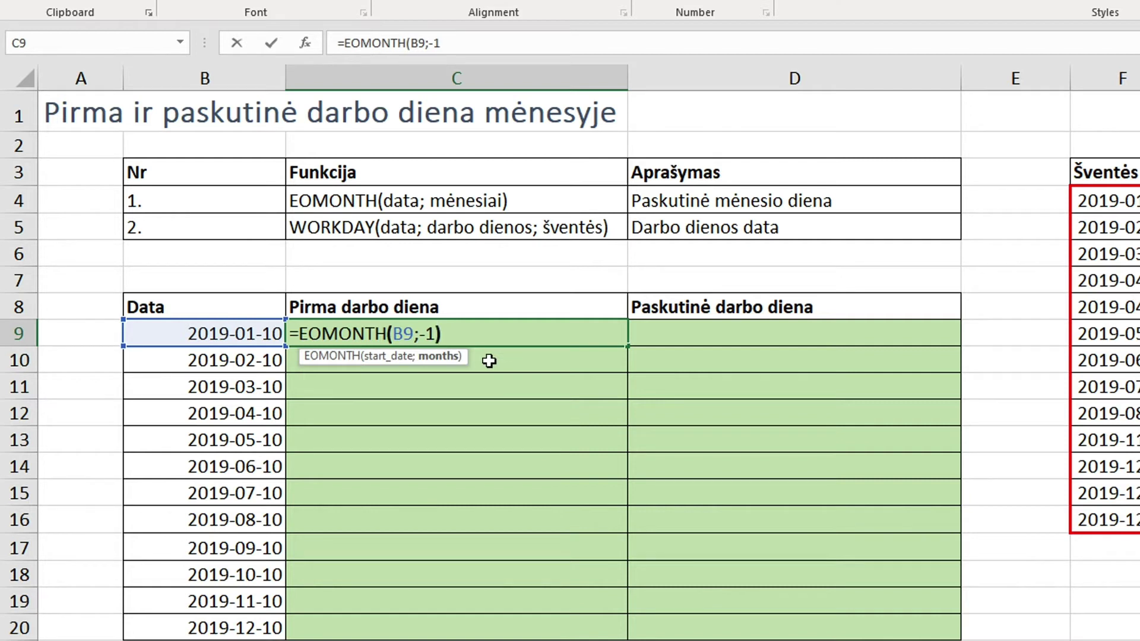
key(Return)
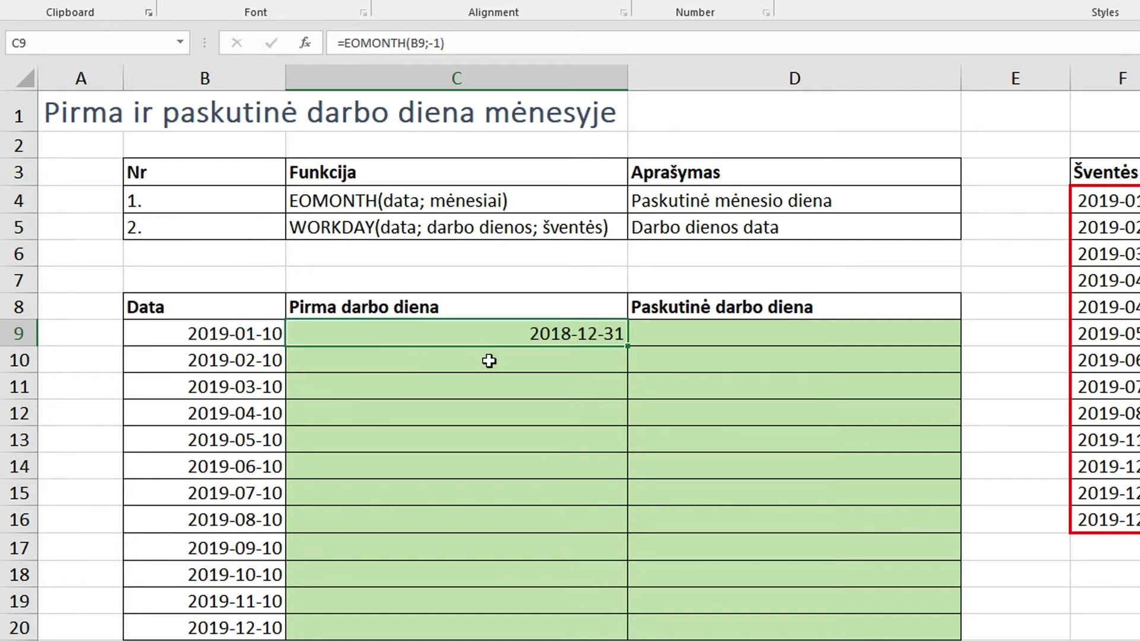
- Wrap C9's EOMONTH formula in WORKDAY with 1 as the days argument
click(559, 336)
double_click(551, 334)
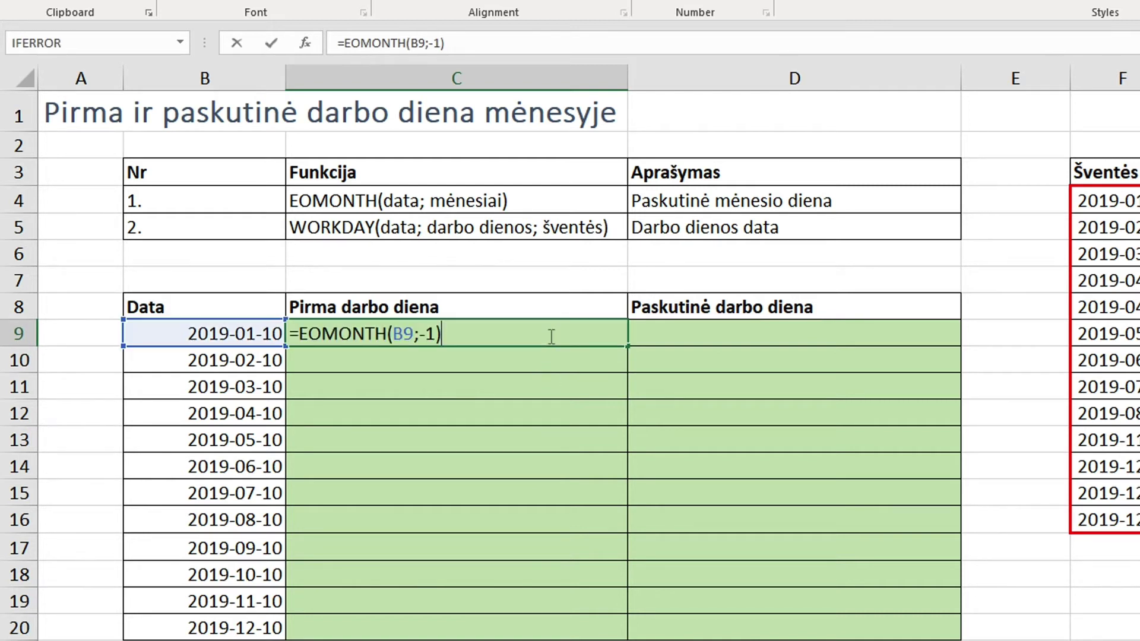
click(298, 333)
text(work)
key(Tab)
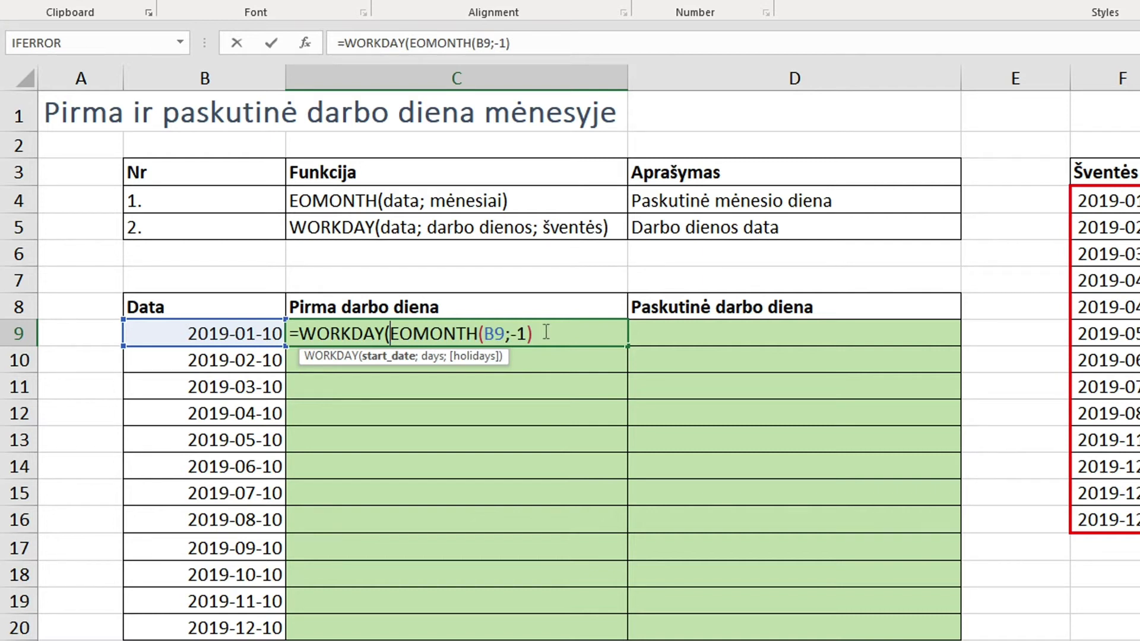
click(402, 360)
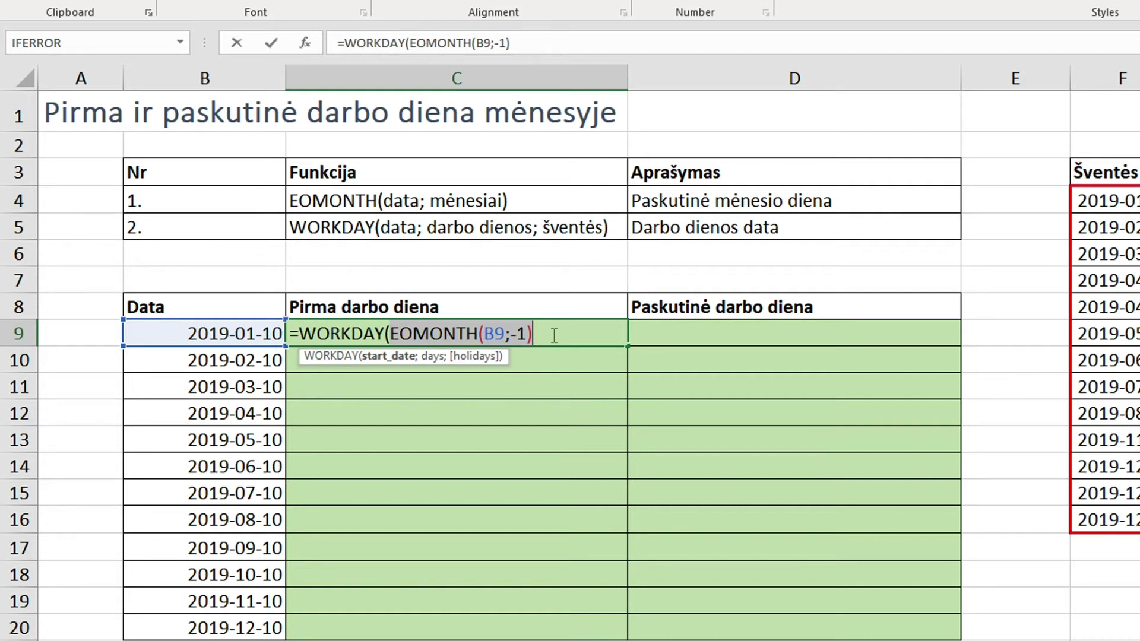
click(555, 336)
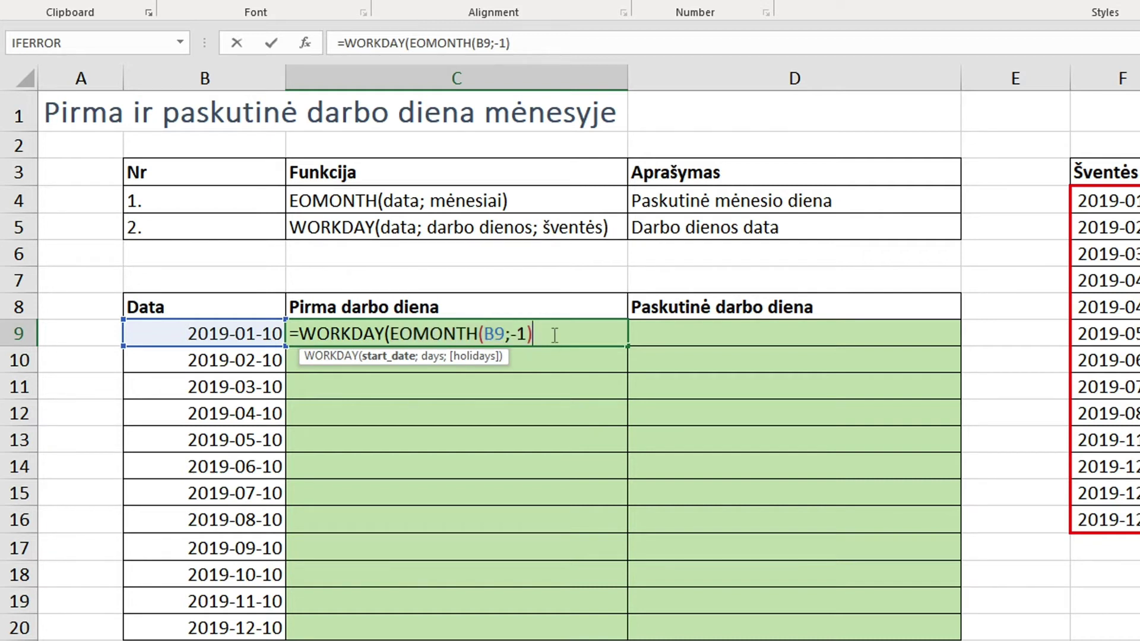
text(;)
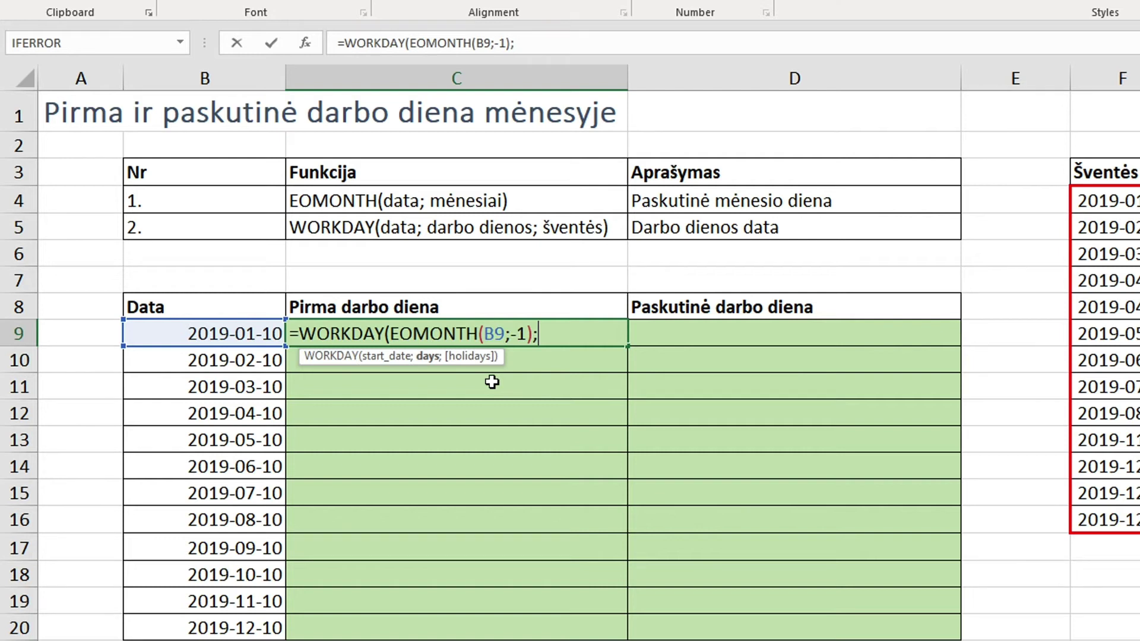
text(1)
text(;)
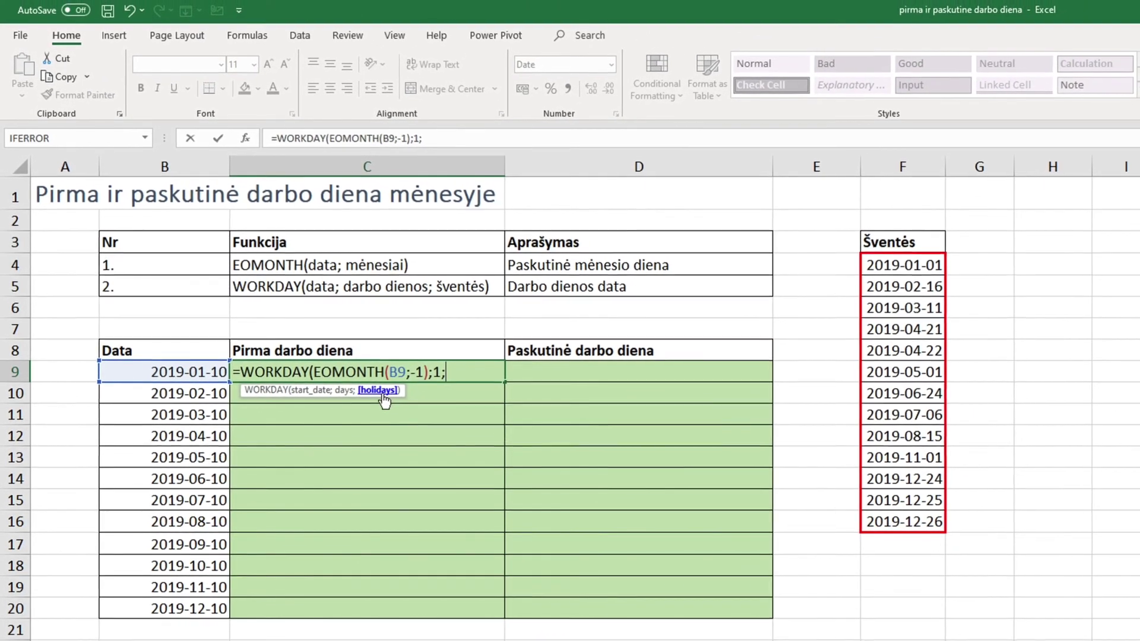
- Add the absolute holiday range $F$4:$F$16 to C9's WORKDAY formula and confirm
mouse_move(890, 265)
mouse_down()
mouse_move(890, 479)
mouse_move(875, 521)
mouse_up()
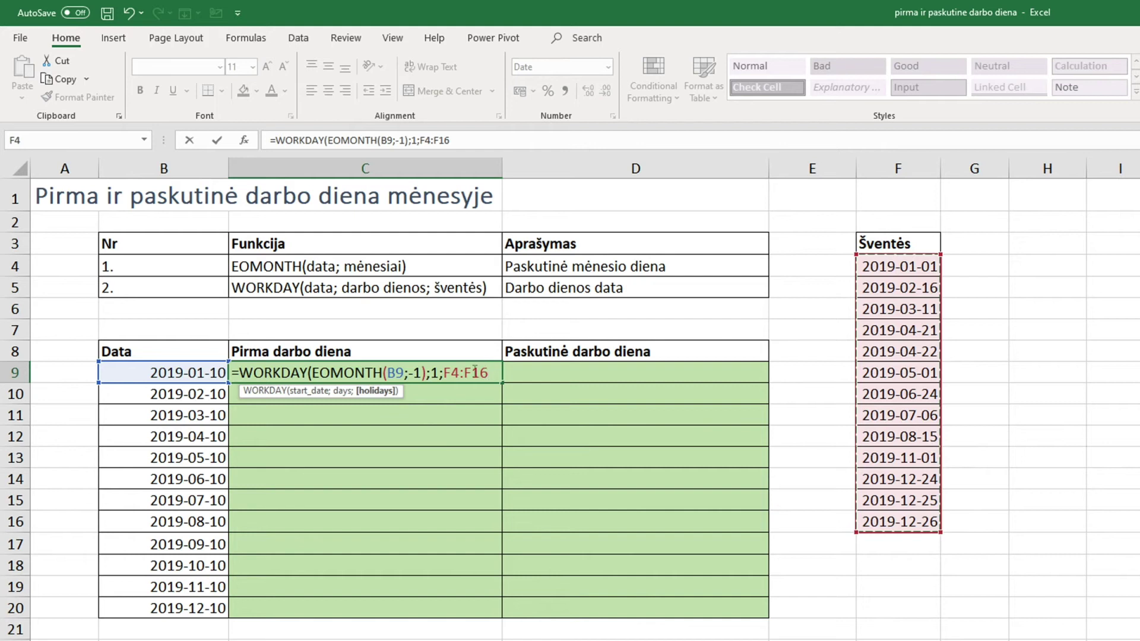
drag(488, 373, 452, 373)
click(444, 373)
text($)
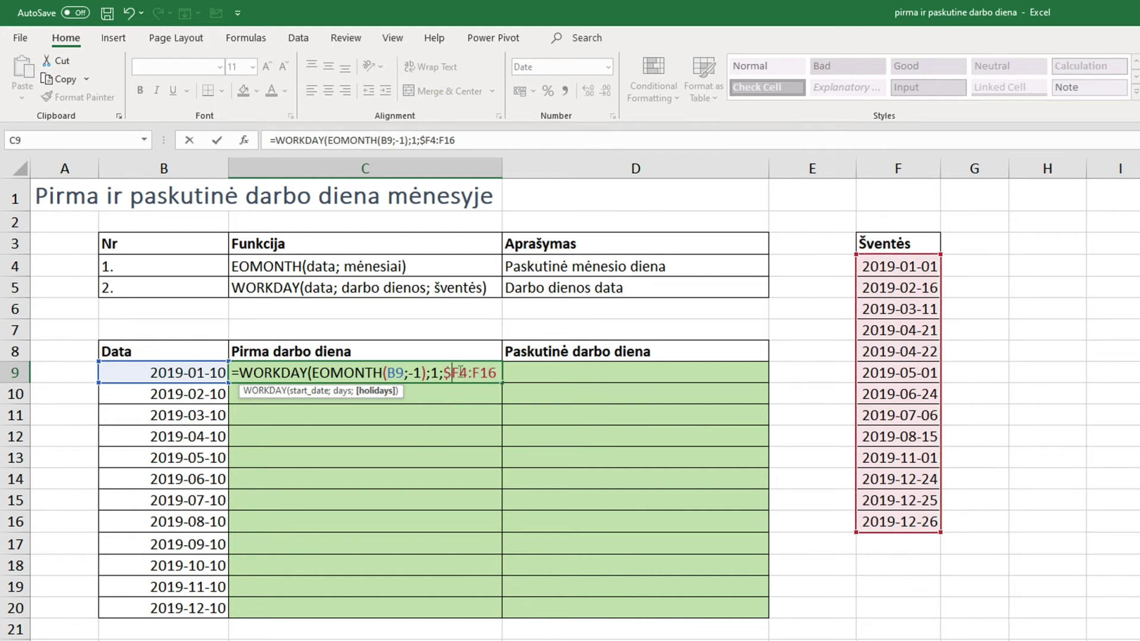
key(Right)
text($)
click(482, 373)
text($)
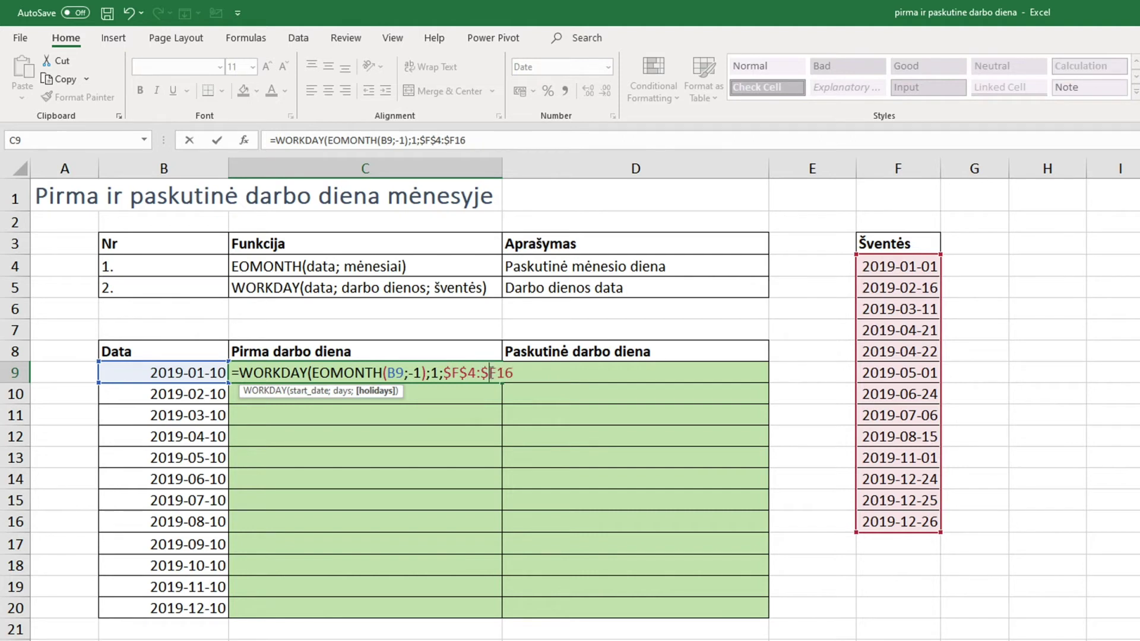
key(Right)
text($16)
text())
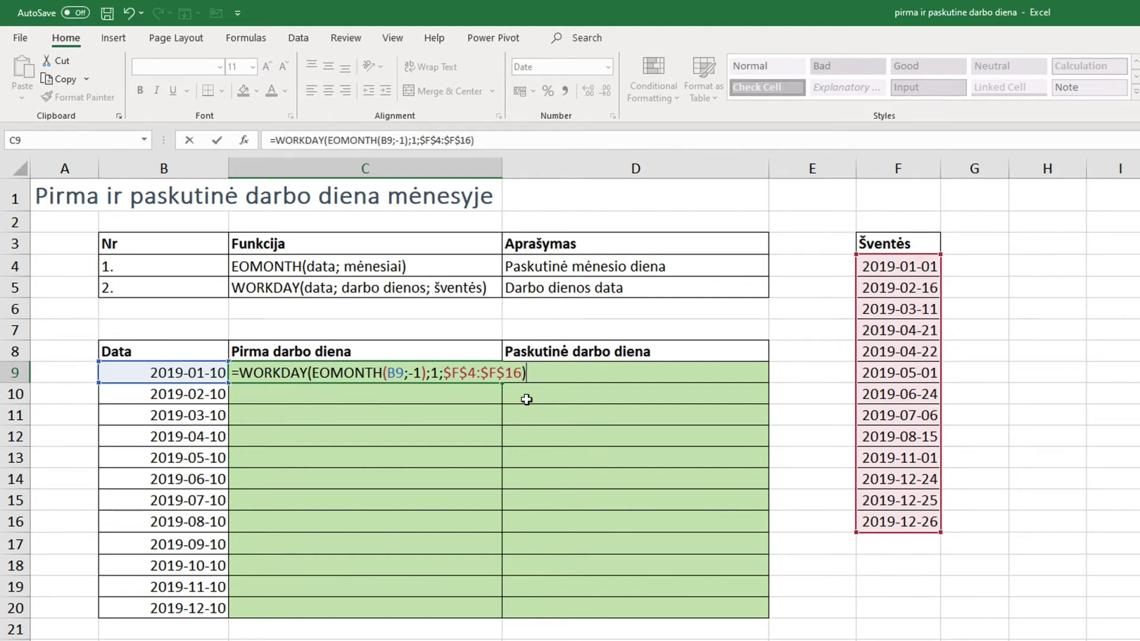
key(Return)
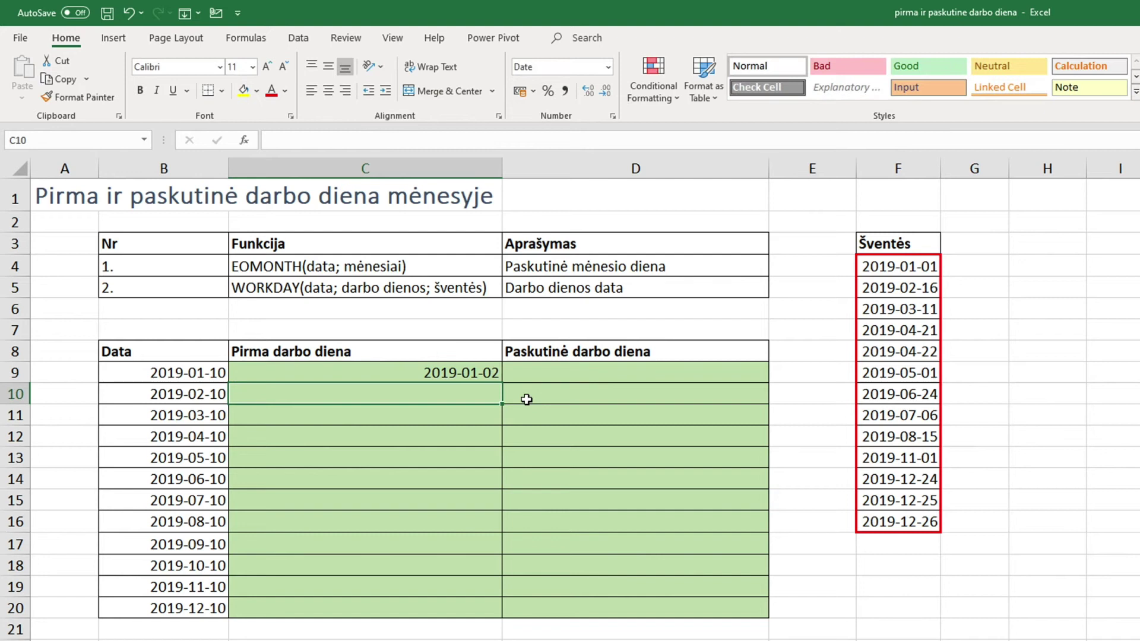
- Fill C9's WORKDAY formula down to C20 for January through December
click(478, 378)
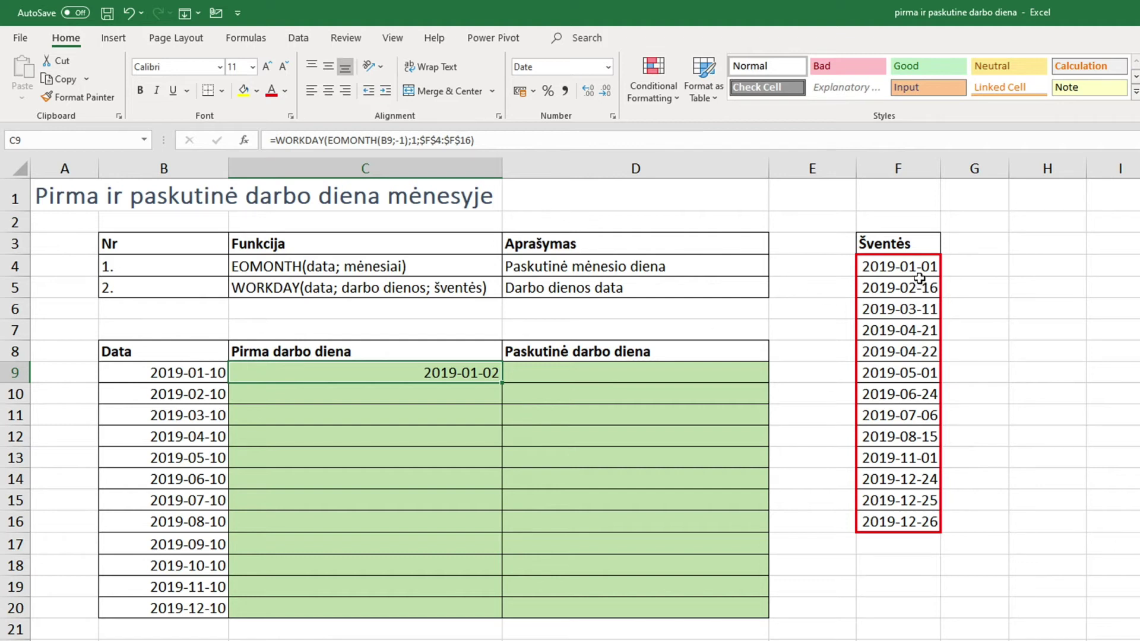
double_click(503, 385)
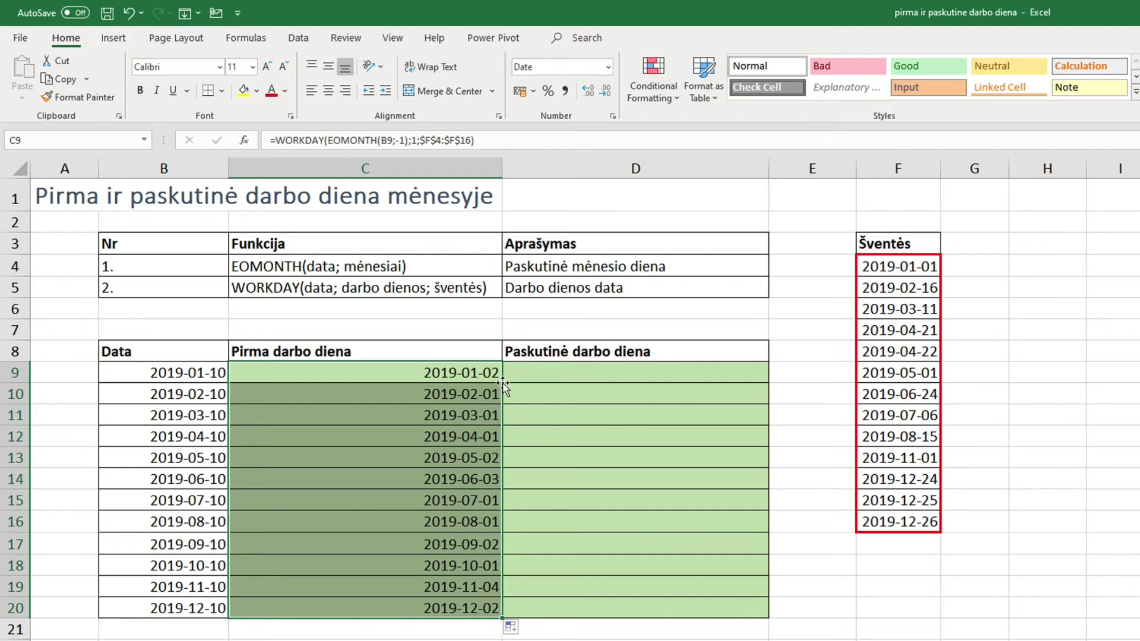
- Enter =EOMONTH(B9;0) in D9 to show 2019-01-31
click(605, 378)
text(=)
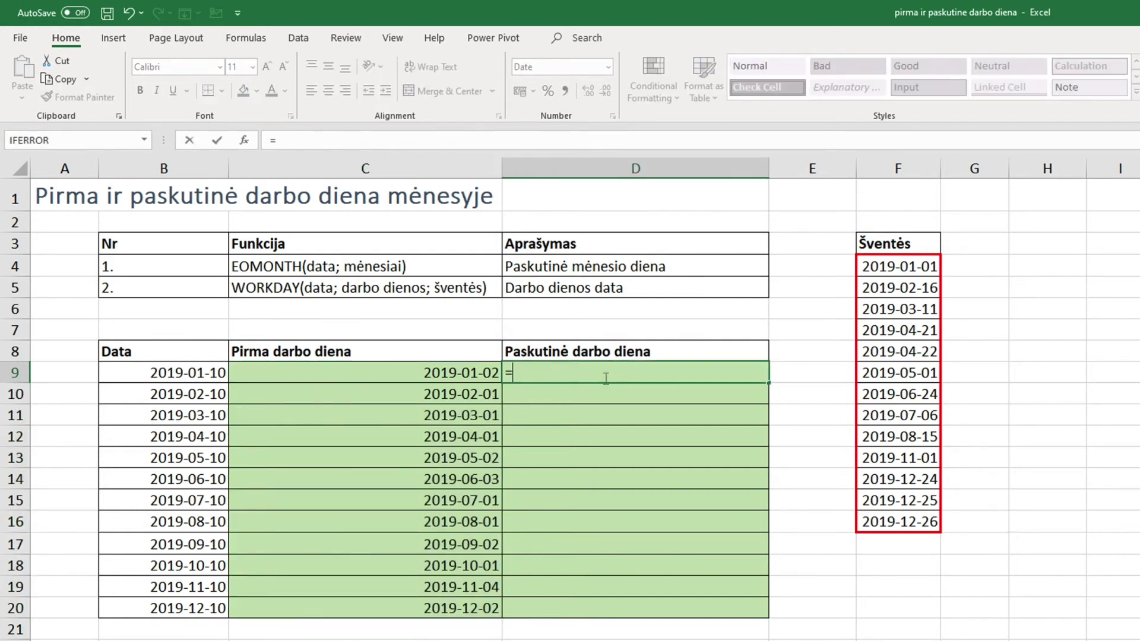
text(emo)
key(BackSpace)
key(BackSpace)
text(o)
key(Tab)
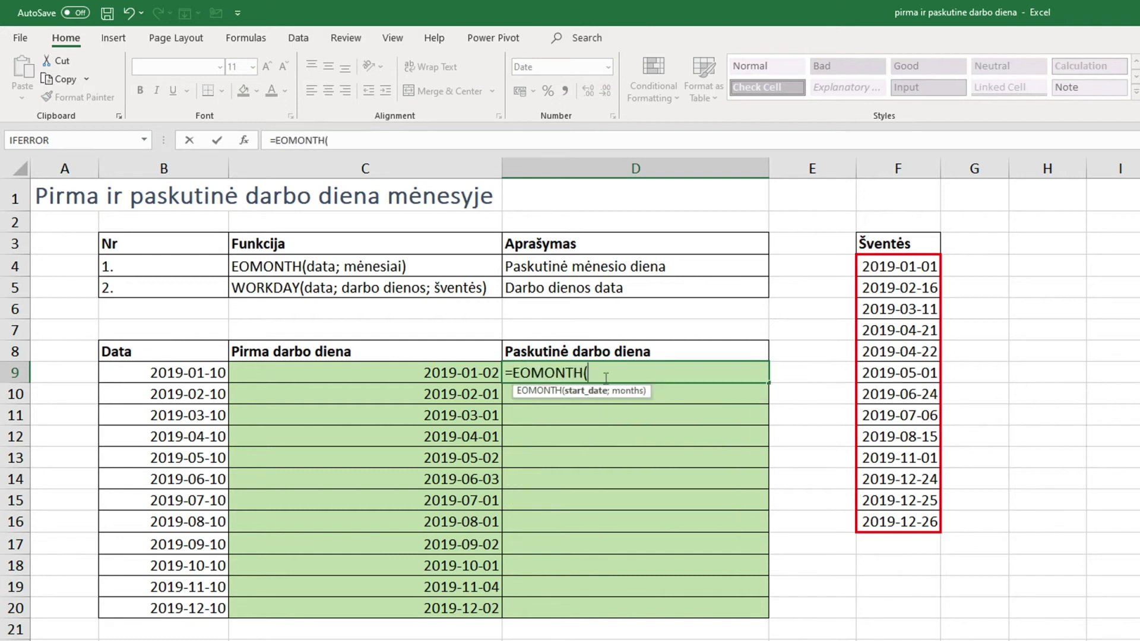
click(203, 375)
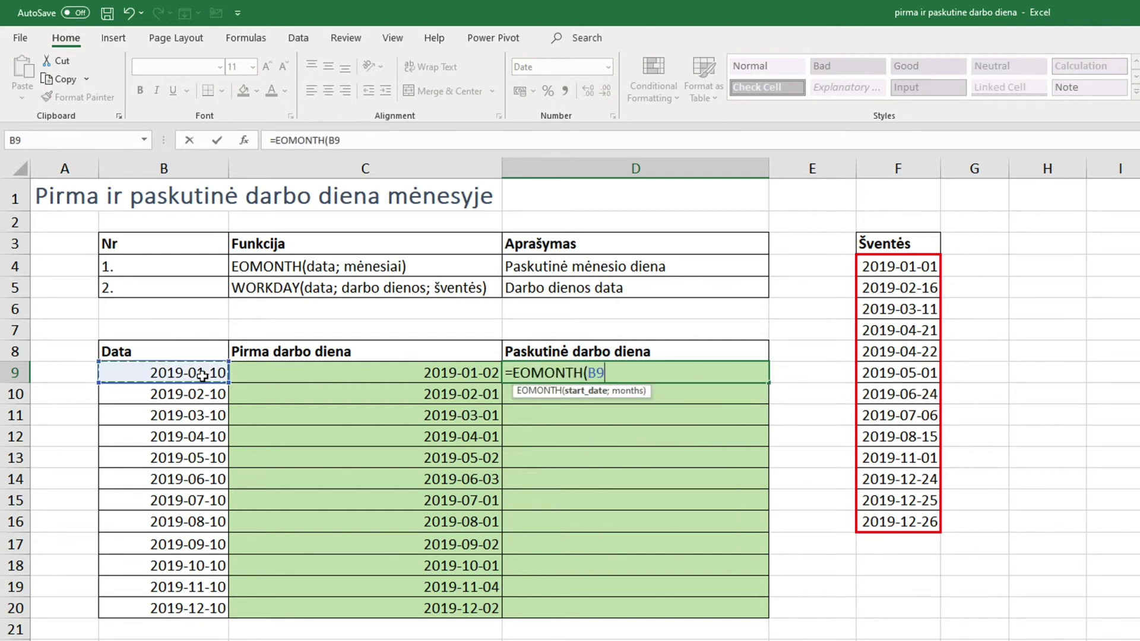
text(;)
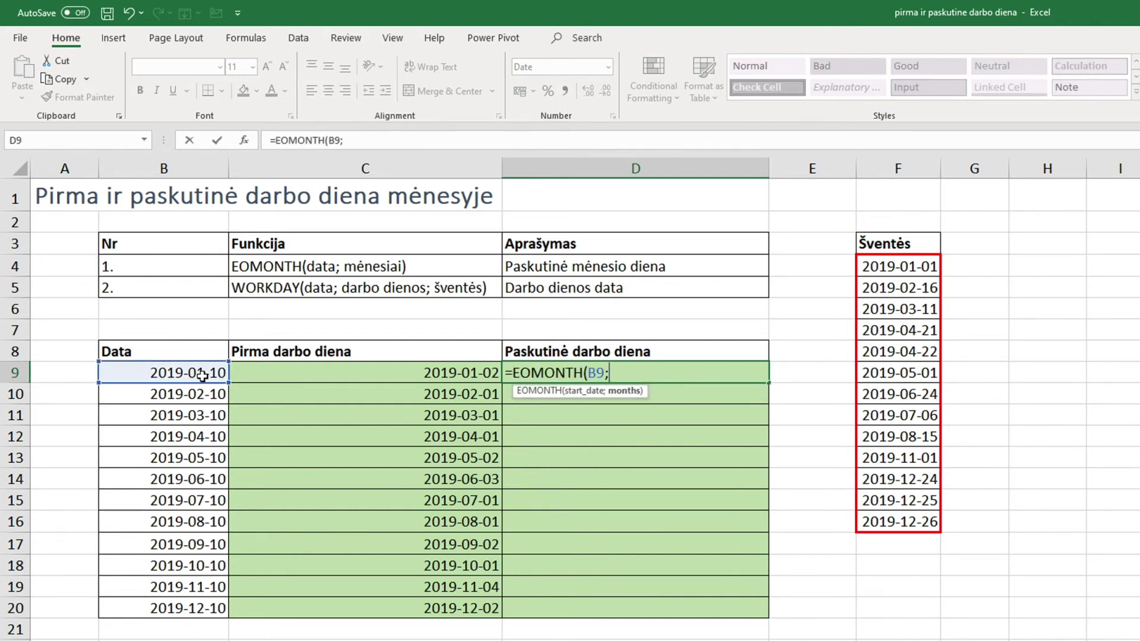
text(0)
key(BackSpace)
text(1)
key(BackSpace)
text(0)
text())
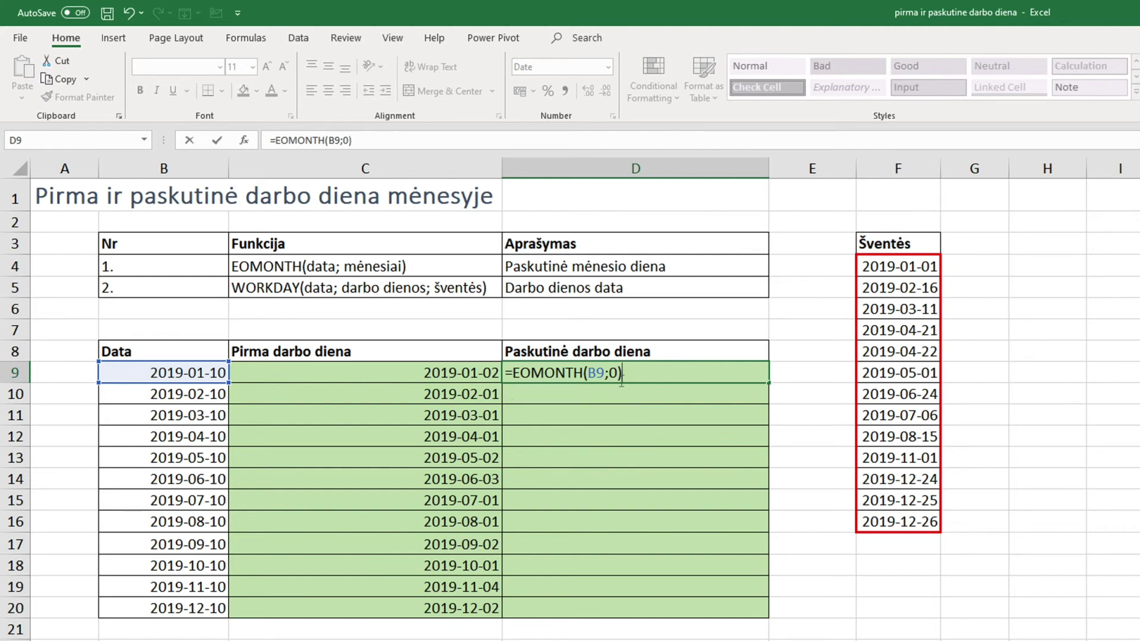
key(Return)
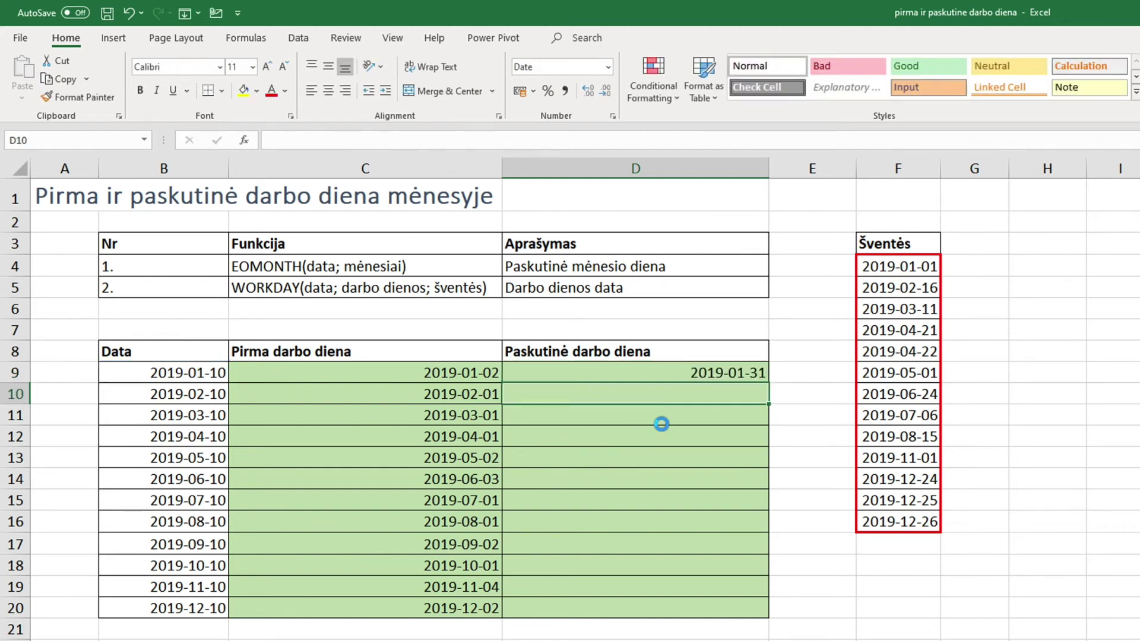
- Add +1 to D9's EOMONTH formula to get next month's first day
click(705, 373)
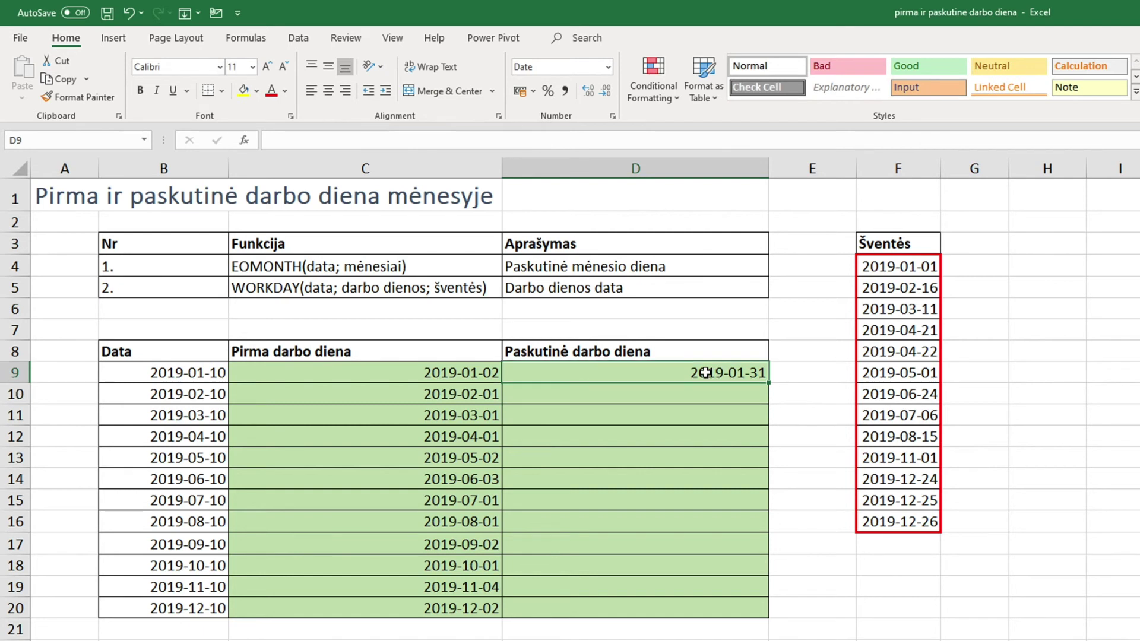
double_click(706, 373)
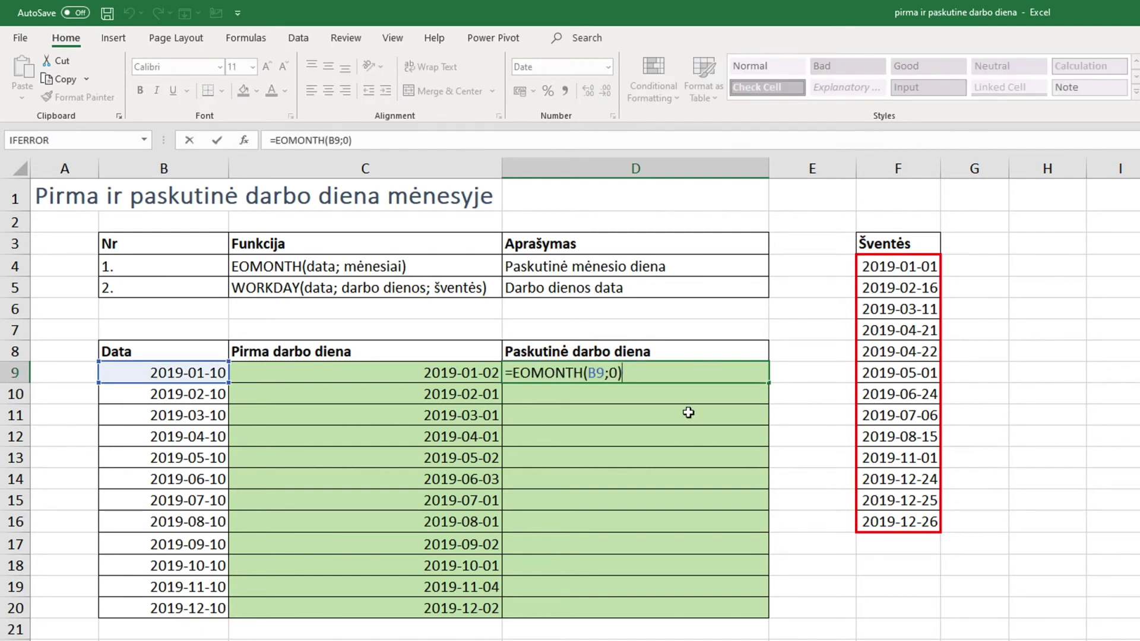
text(+1)
key(Return)
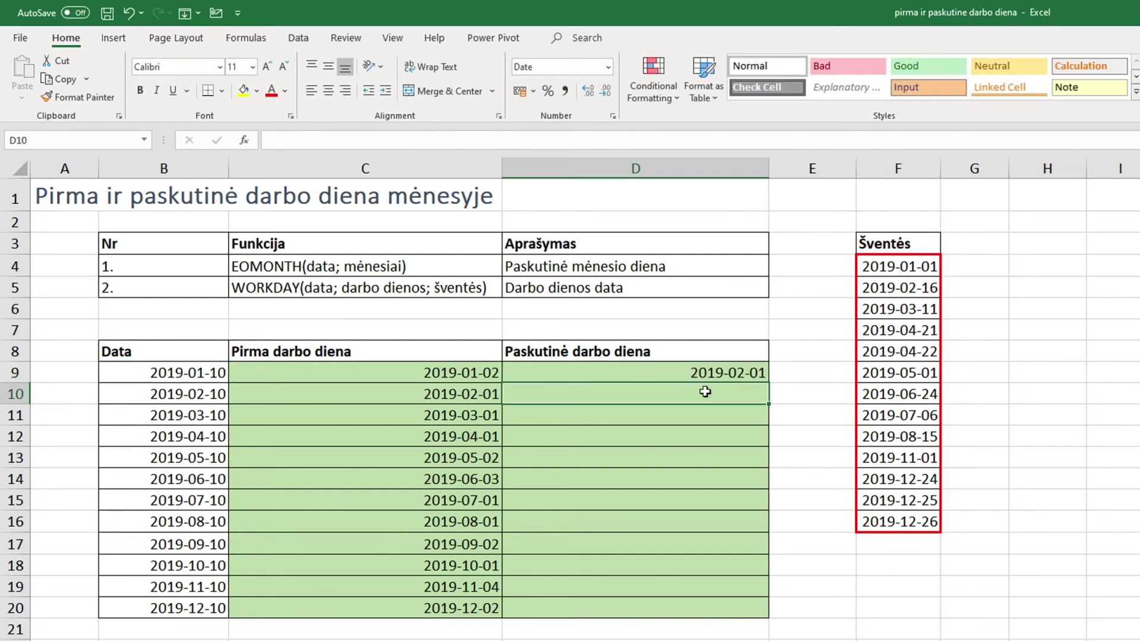
- Wrap D9's formula in WORKDAY with -1 as the days argument
double_click(694, 372)
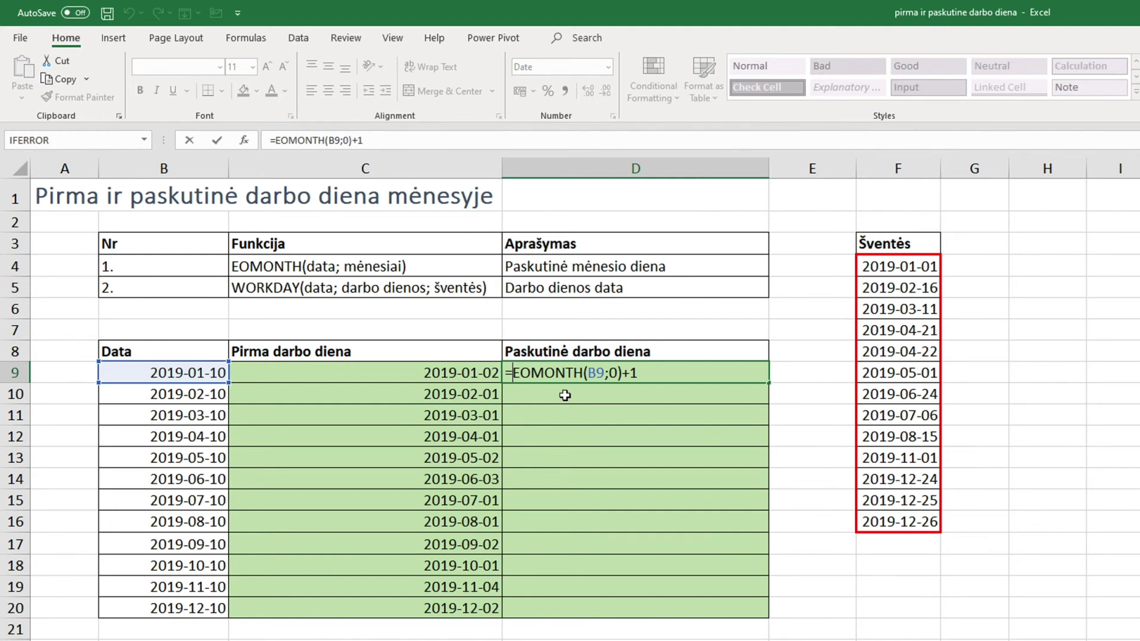
text(wok)
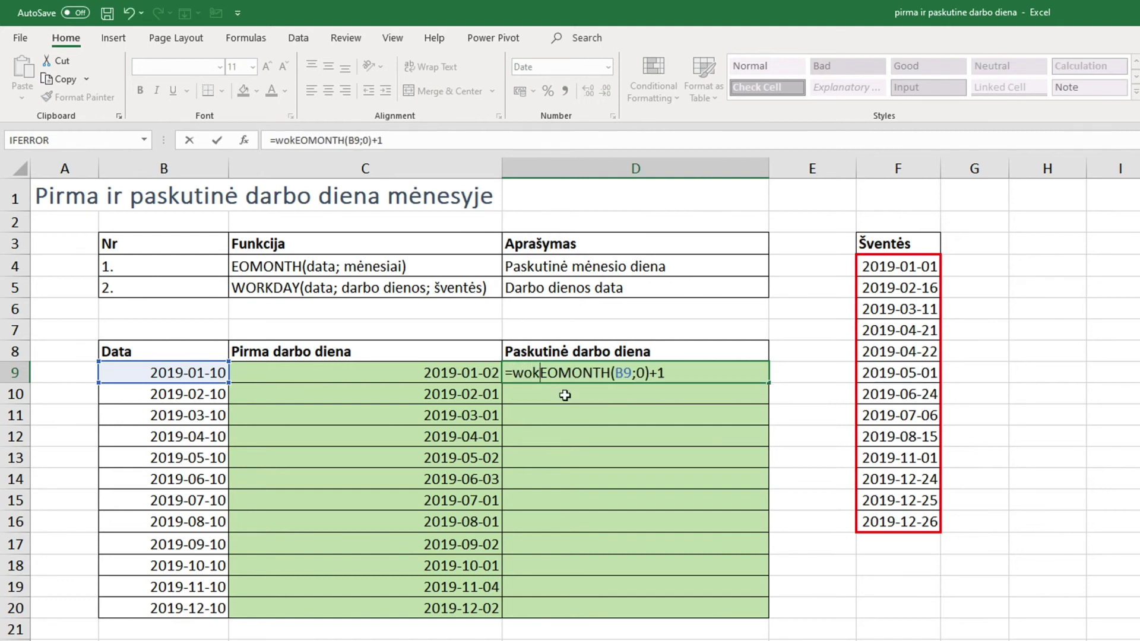
key(BackSpace)
text(rk)
key(Tab)
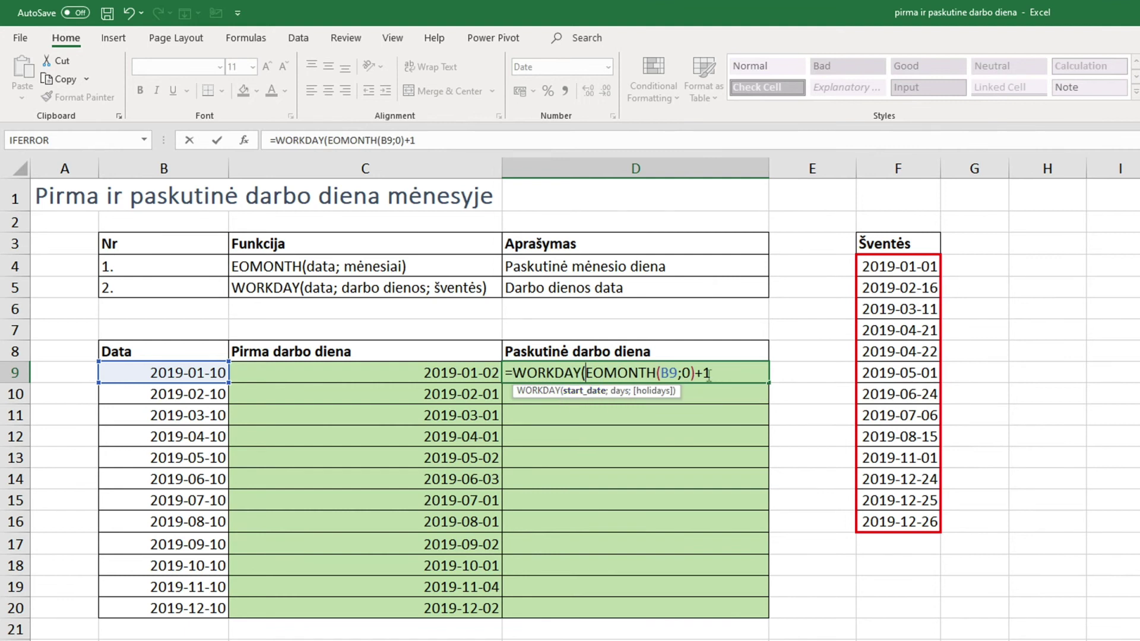
key(shift+End)
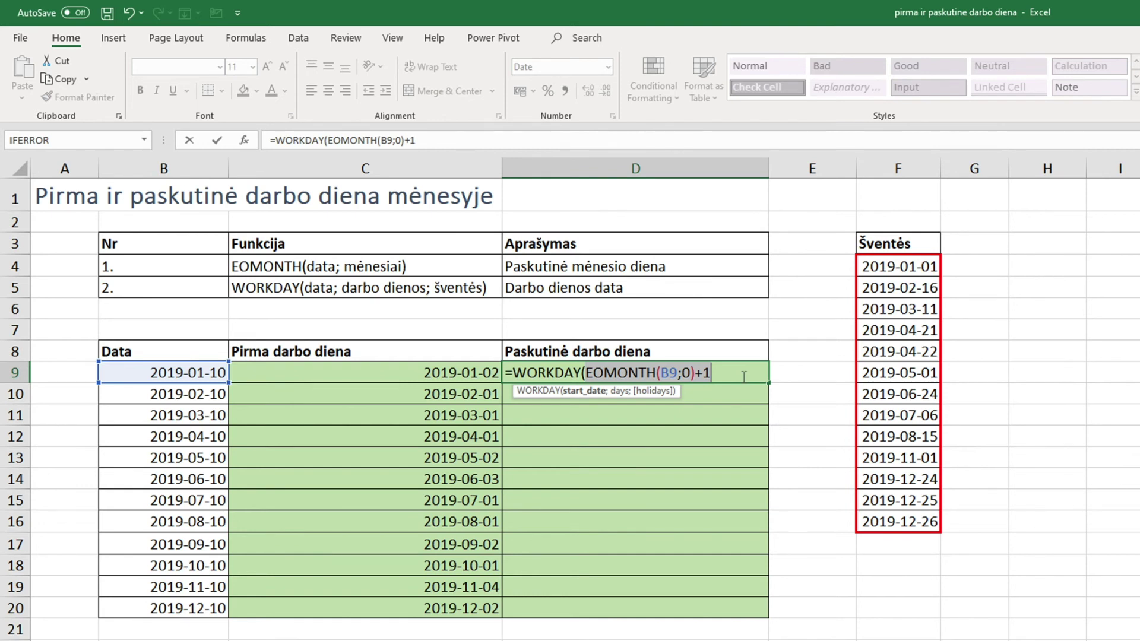
click(744, 376)
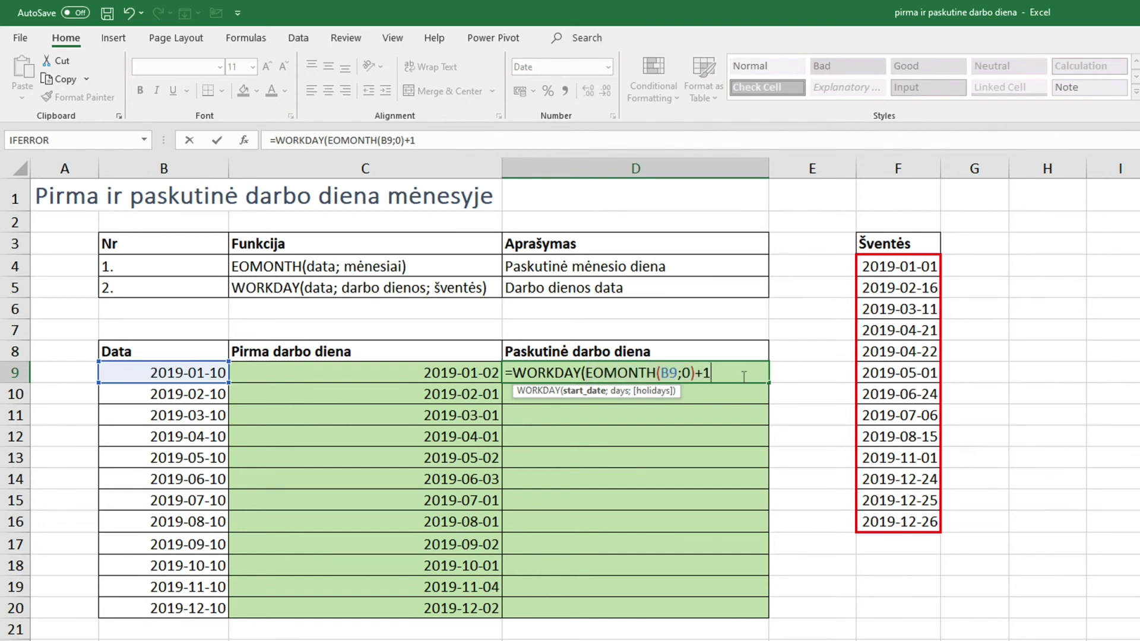
text(;)
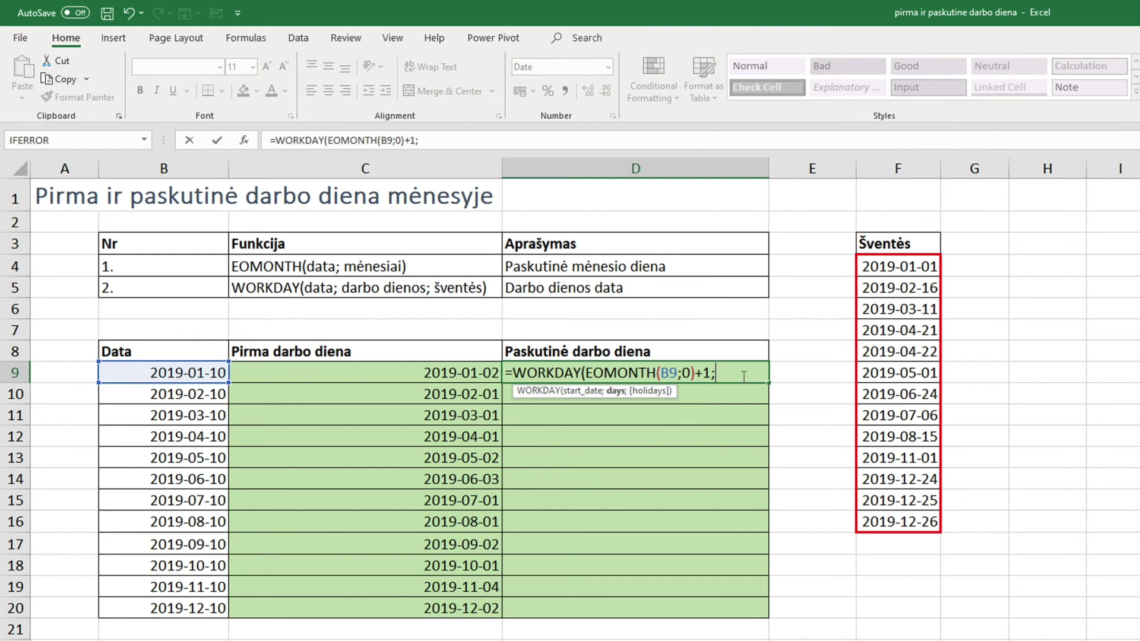
text(-1)
text(;)
- Add the absolute holiday range $F$4:$F$16 to D9's WORKDAY formula and confirm
drag(901, 269, 866, 521)
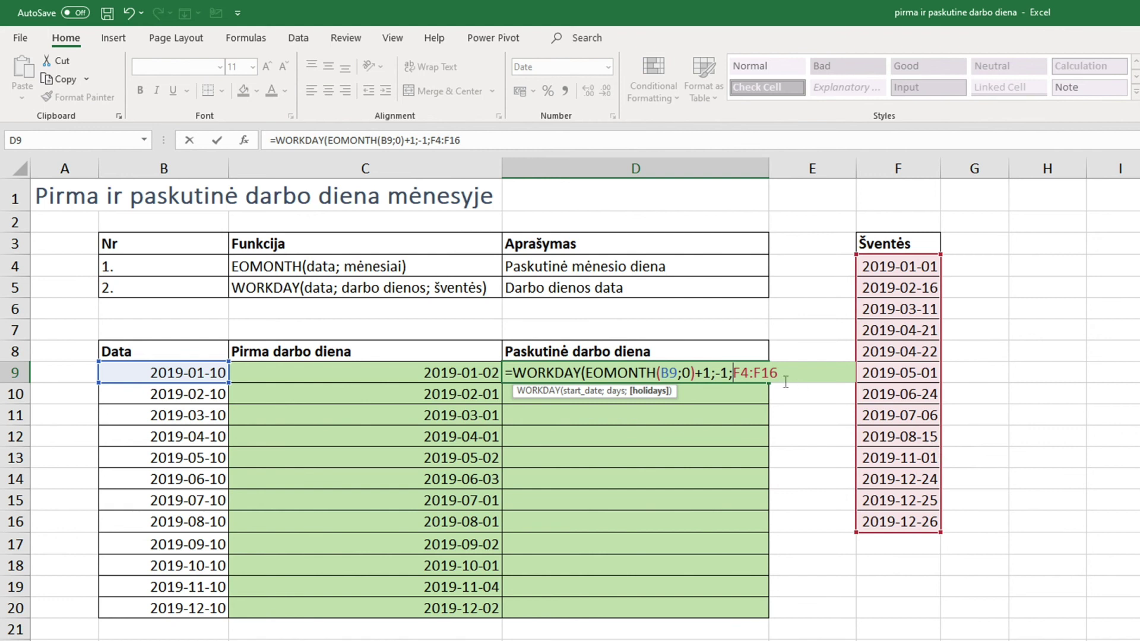
text($)
click(753, 373)
text($)
click(771, 373)
text($)
click(786, 373)
text($)
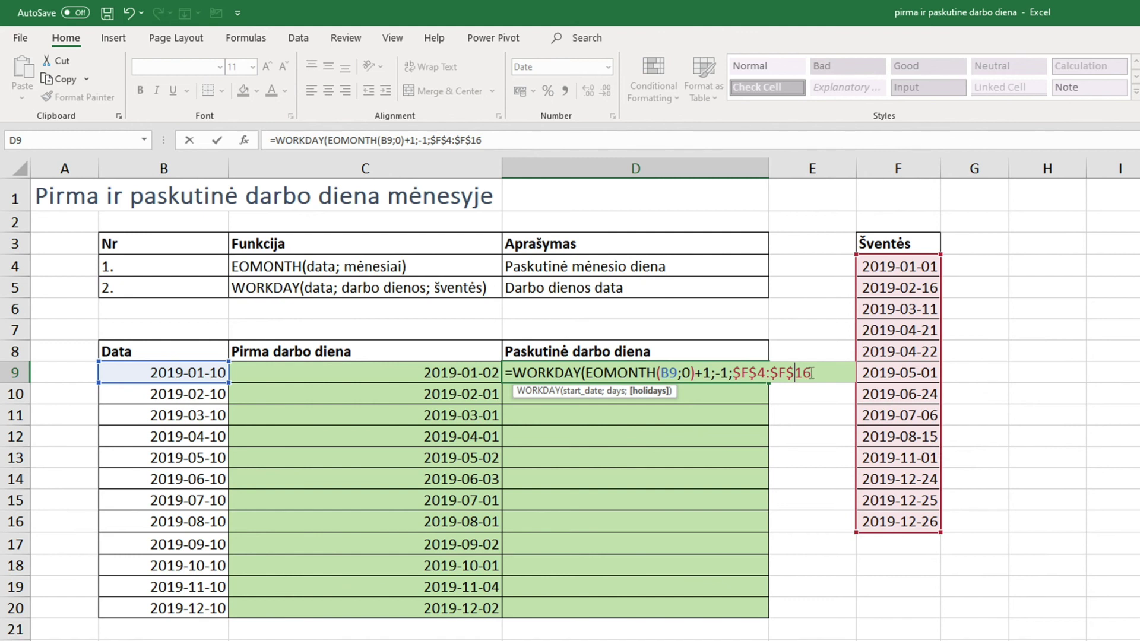
key(End)
text())
key(Return)
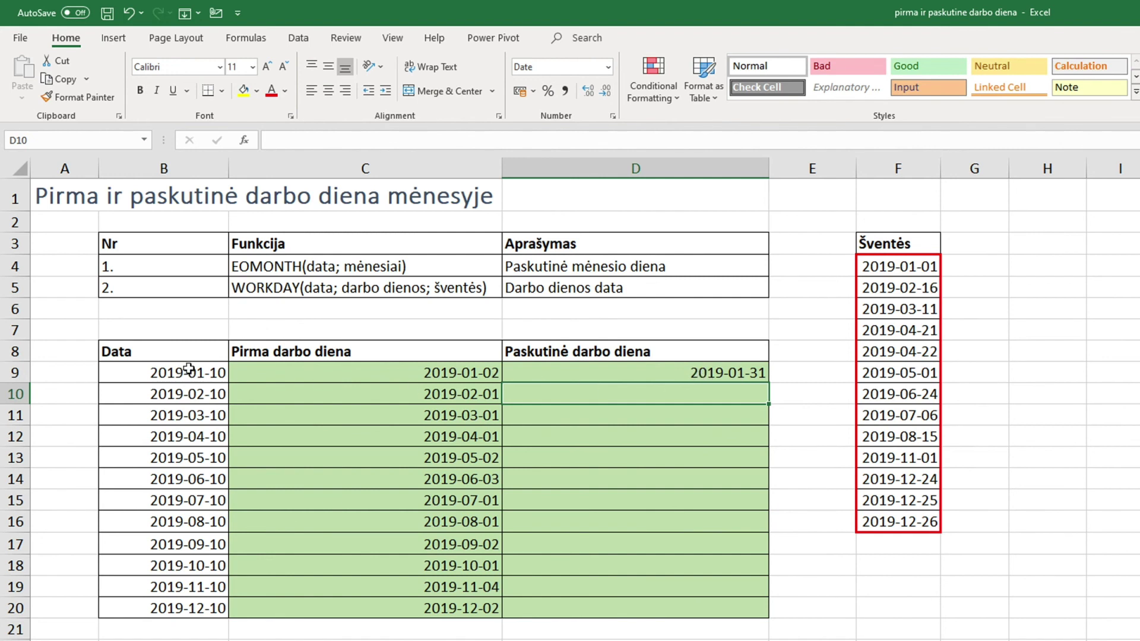
- Fill D9's last working day formula down to D20, through December's 2019-12-31
click(760, 373)
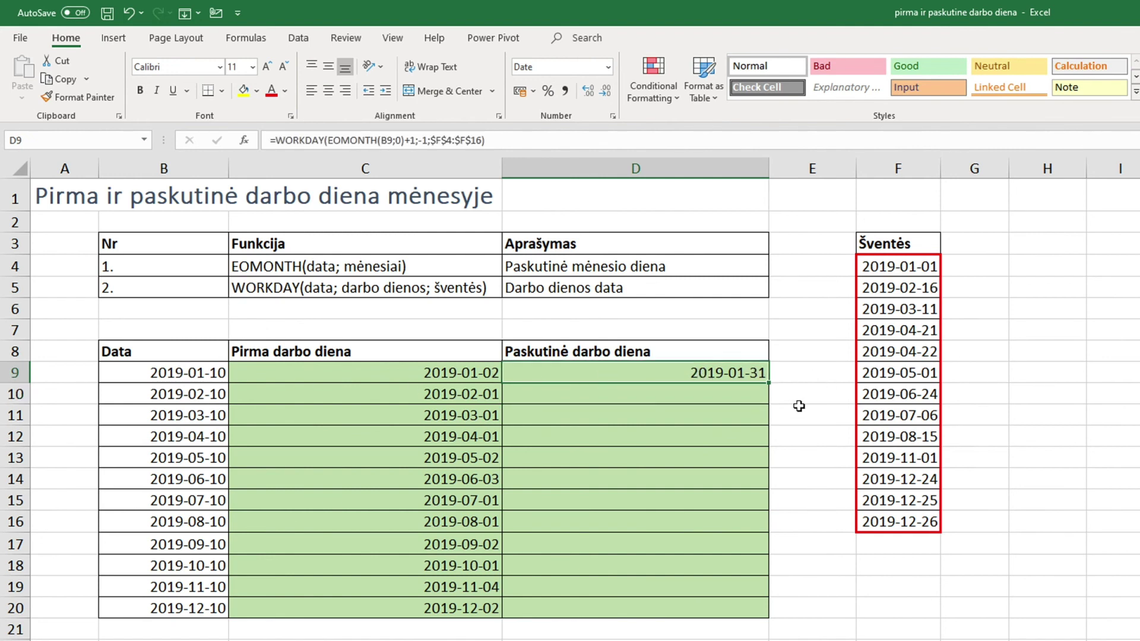
double_click(769, 383)
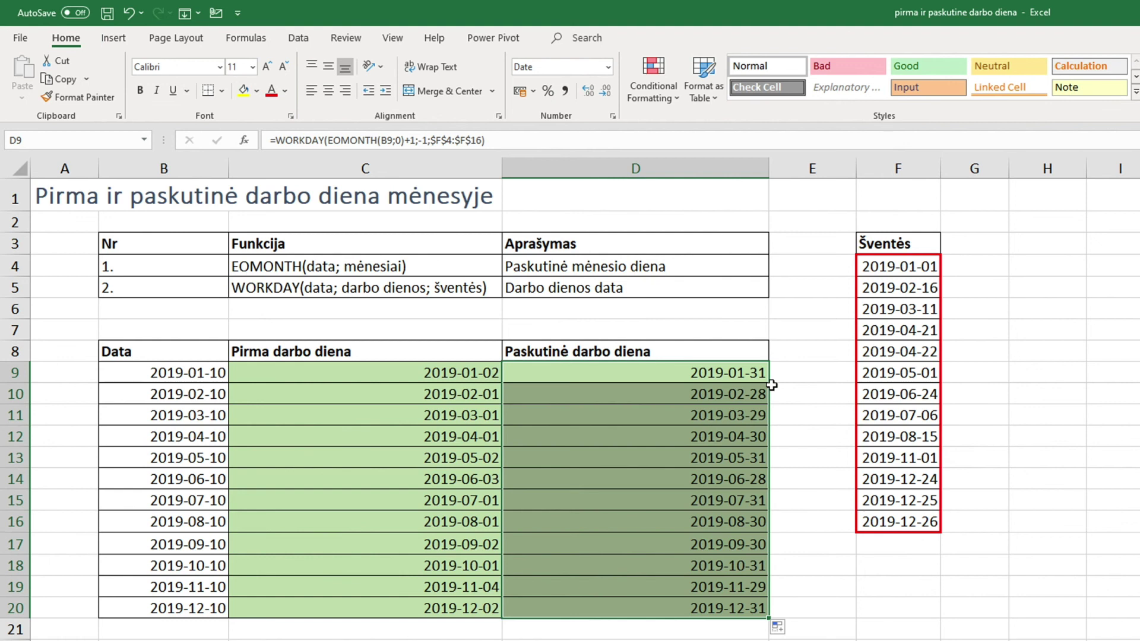